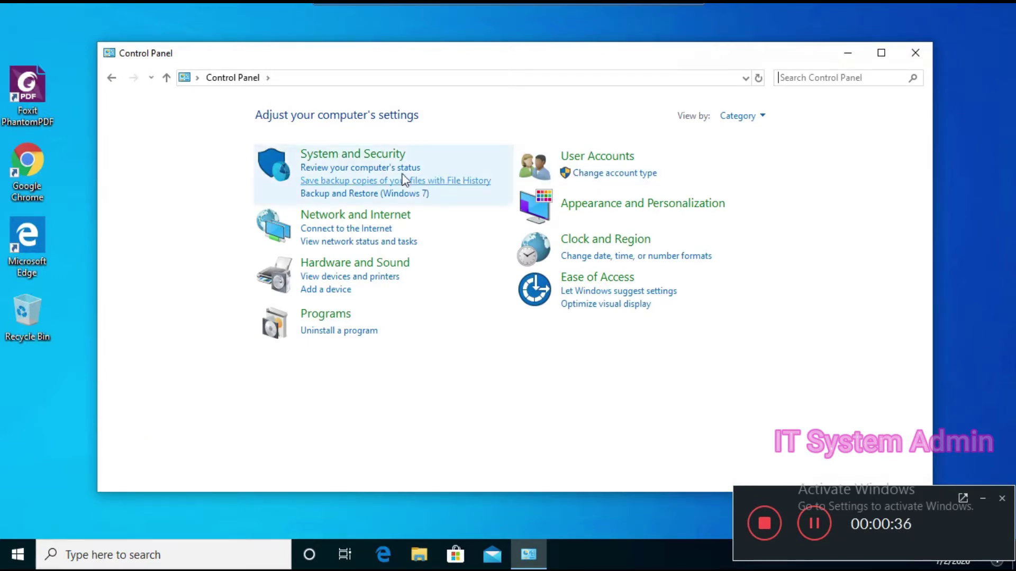
Start creating a system image in Backup and Restore (Windows 7) and choose USB Drive (E:) as the hard-disk backup location.
left_click(390, 159)
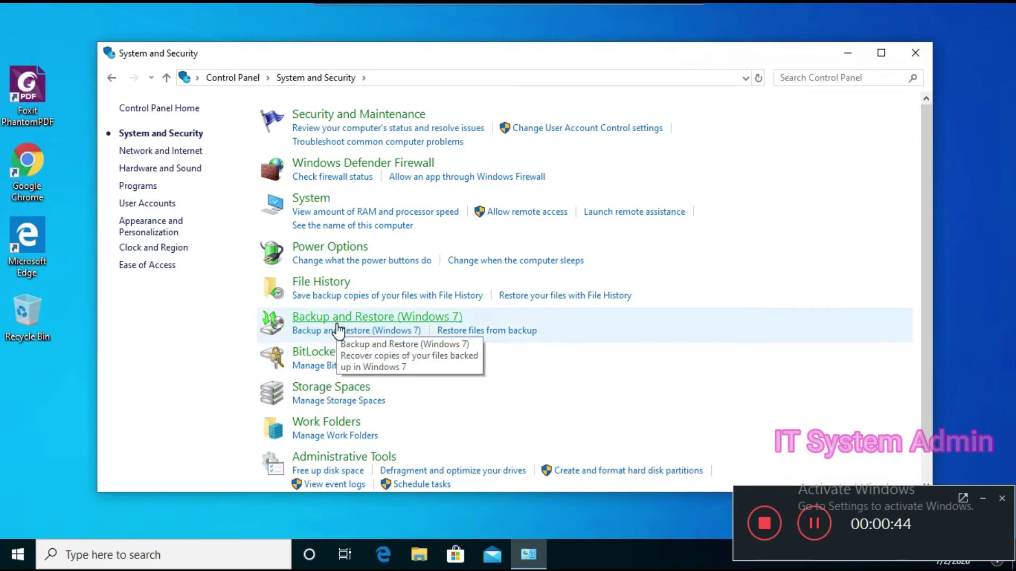
left_click(310, 319)
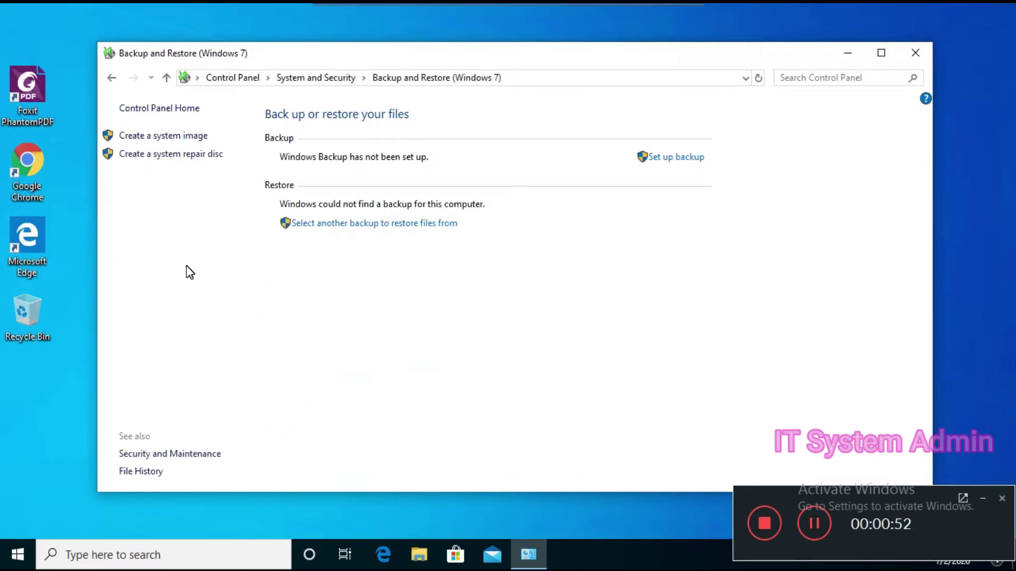
left_click(173, 136)
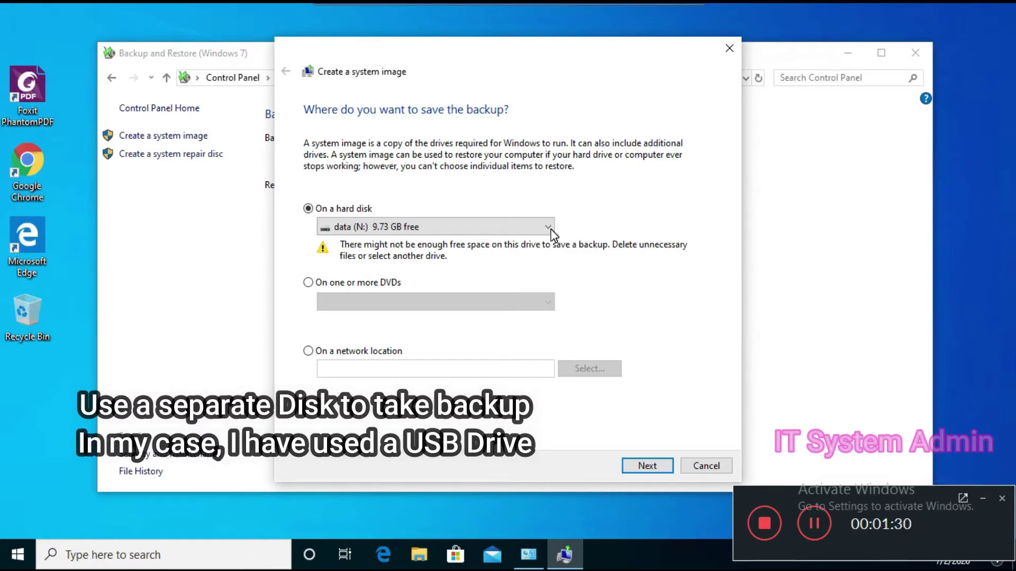
left_click(548, 228)
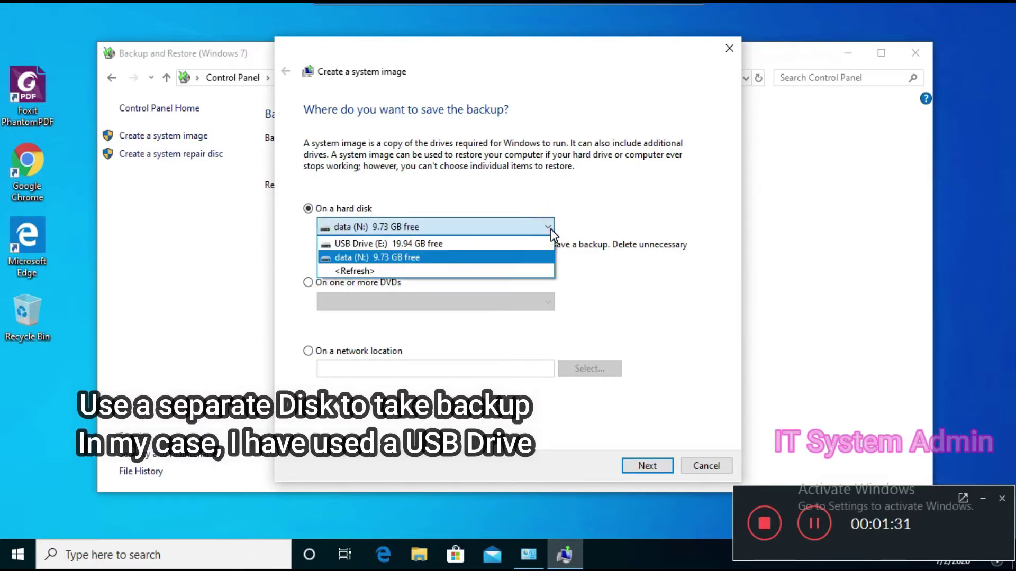
left_click(516, 243)
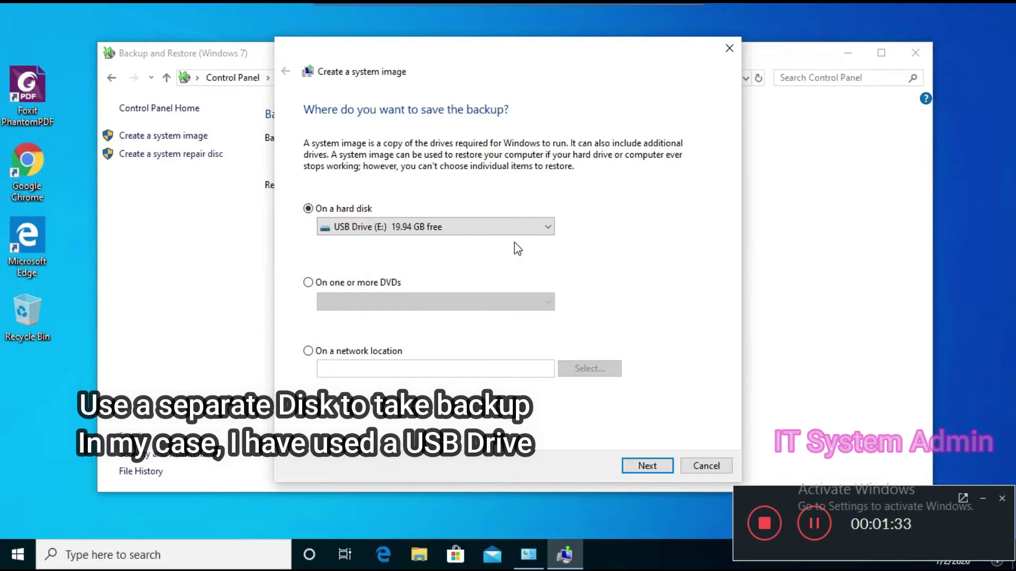
left_click(657, 186)
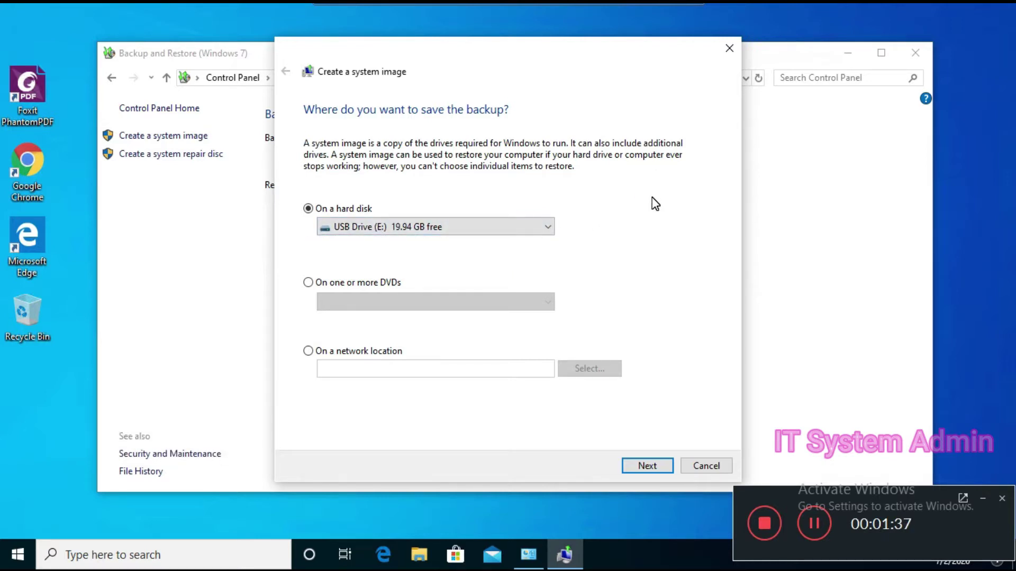
left_click(646, 468)
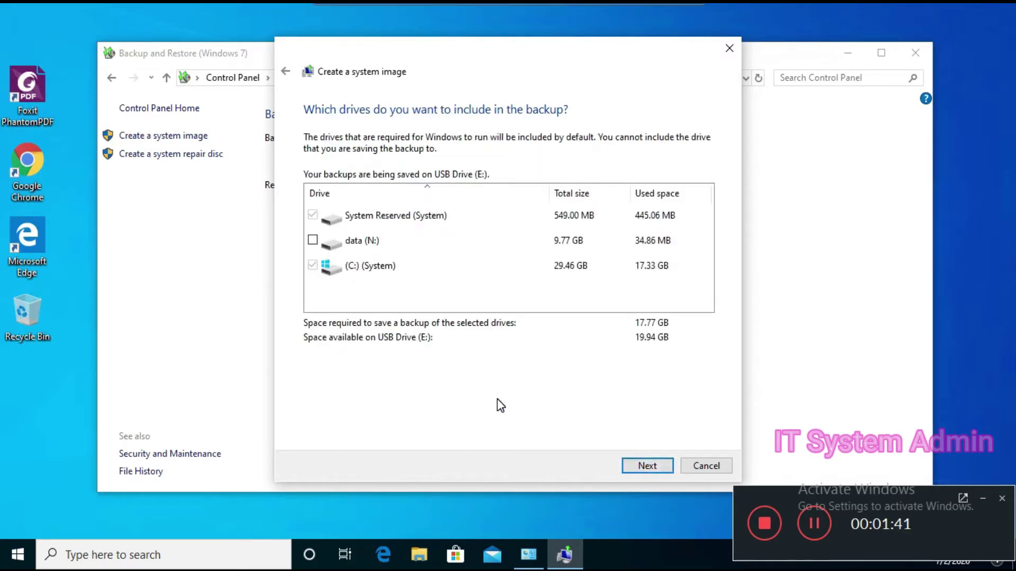
Keep only System Reserved and the C: system drive in the system image and start the backup.
left_click(384, 216)
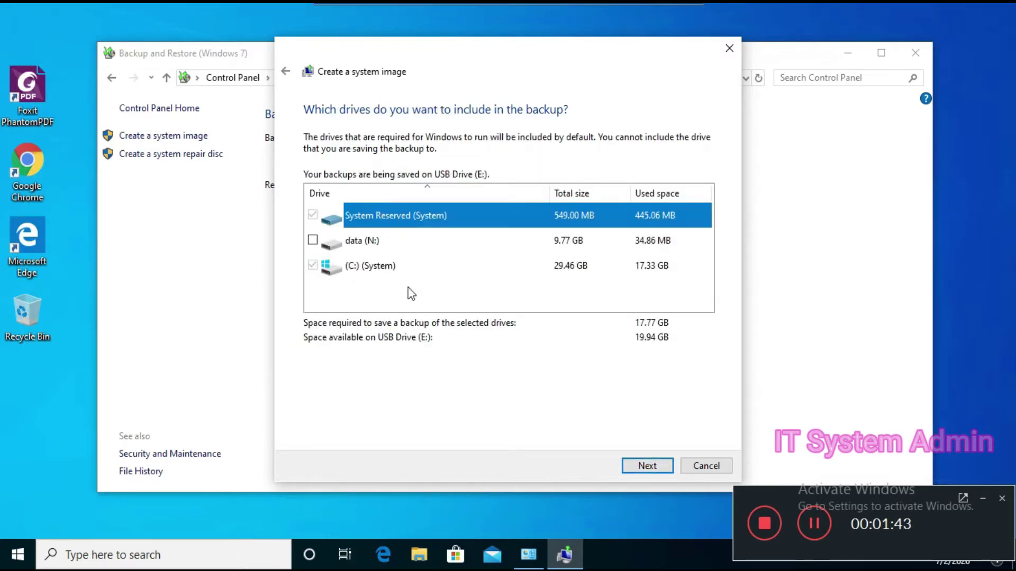
left_click(402, 266)
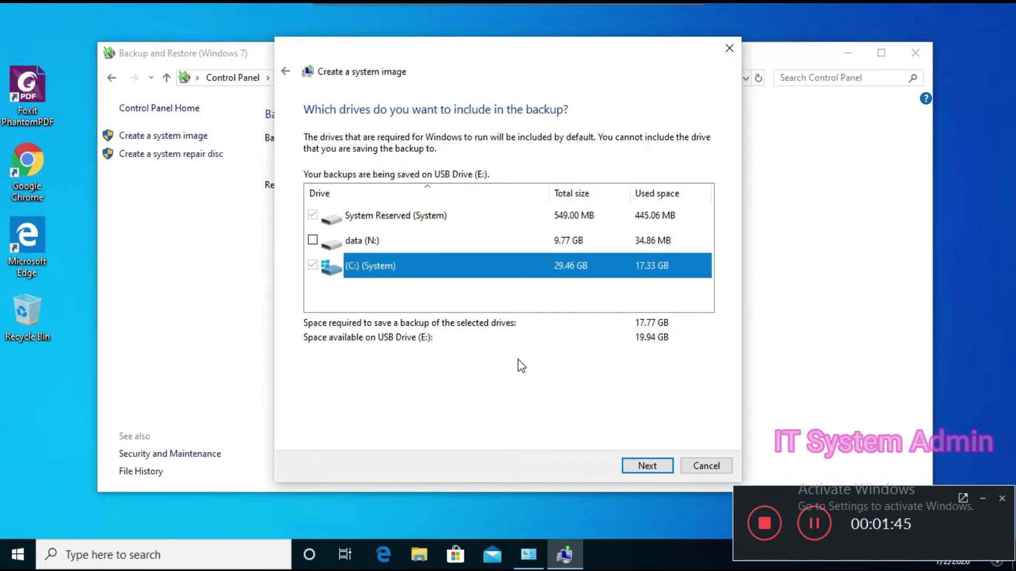
left_click(636, 469)
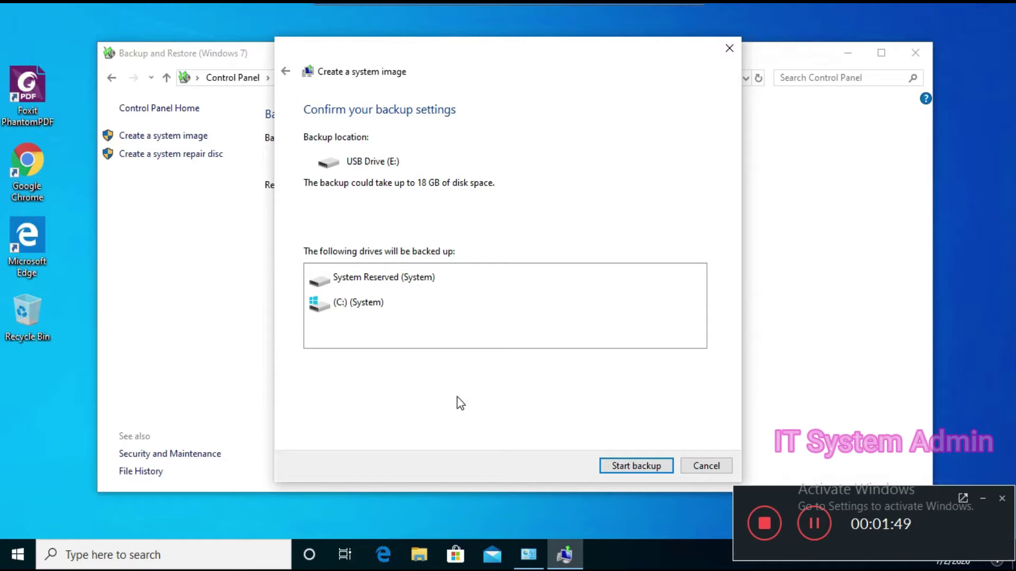
left_click(637, 467)
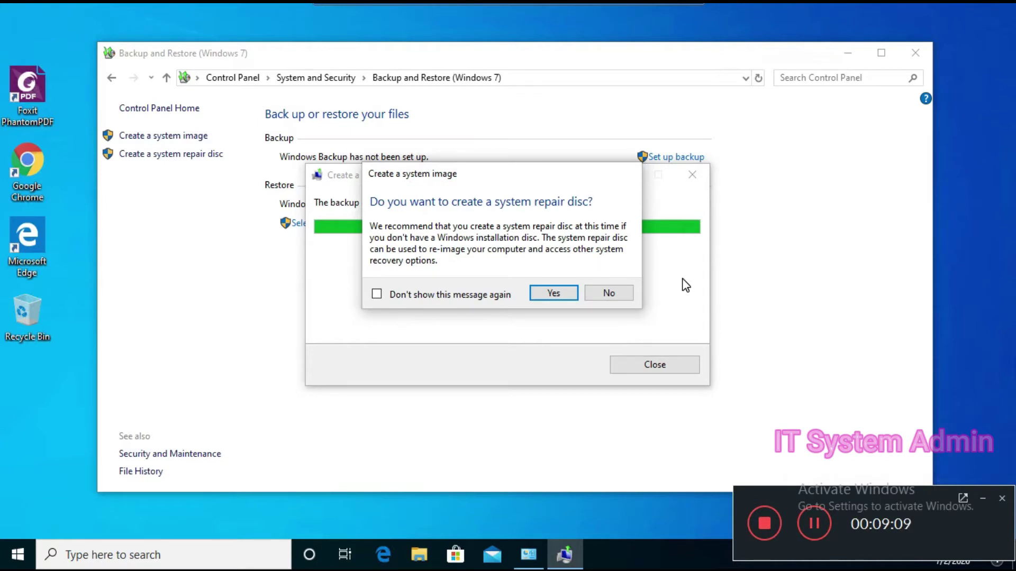
Decline creating a system repair disc, then close the system image dialog and the Backup and Restore window.
left_click(623, 295)
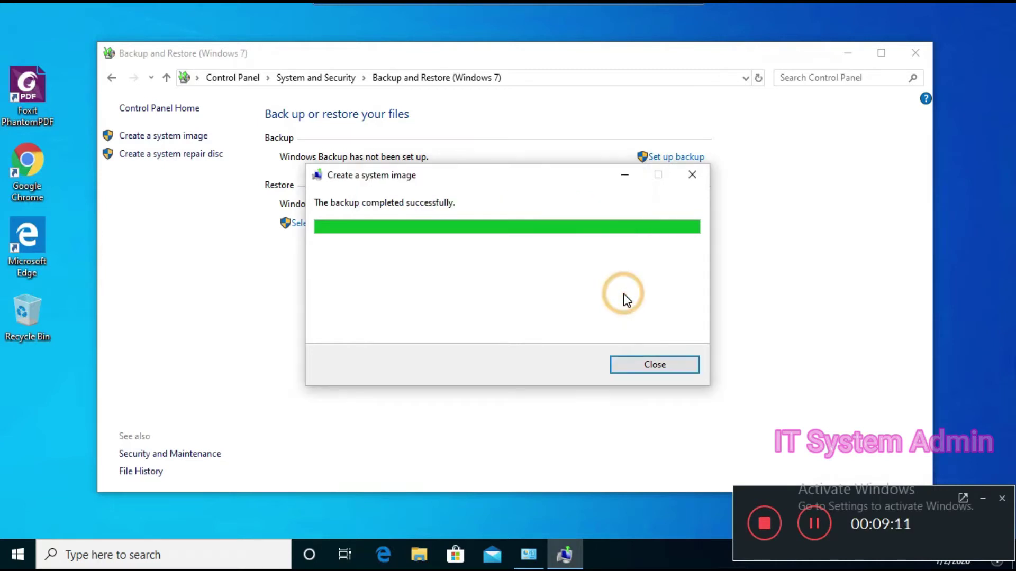
left_click(656, 366)
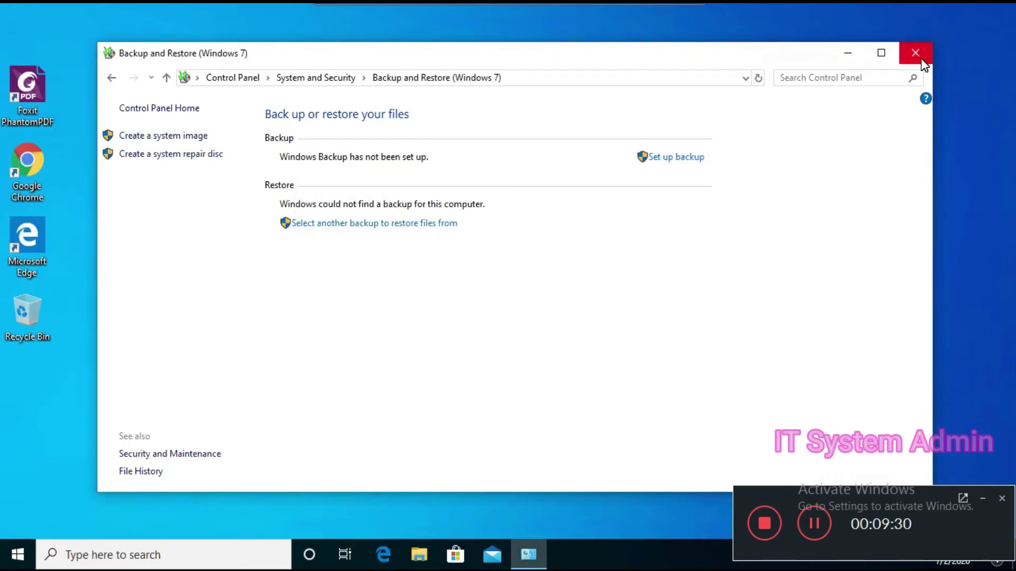
left_click(915, 53)
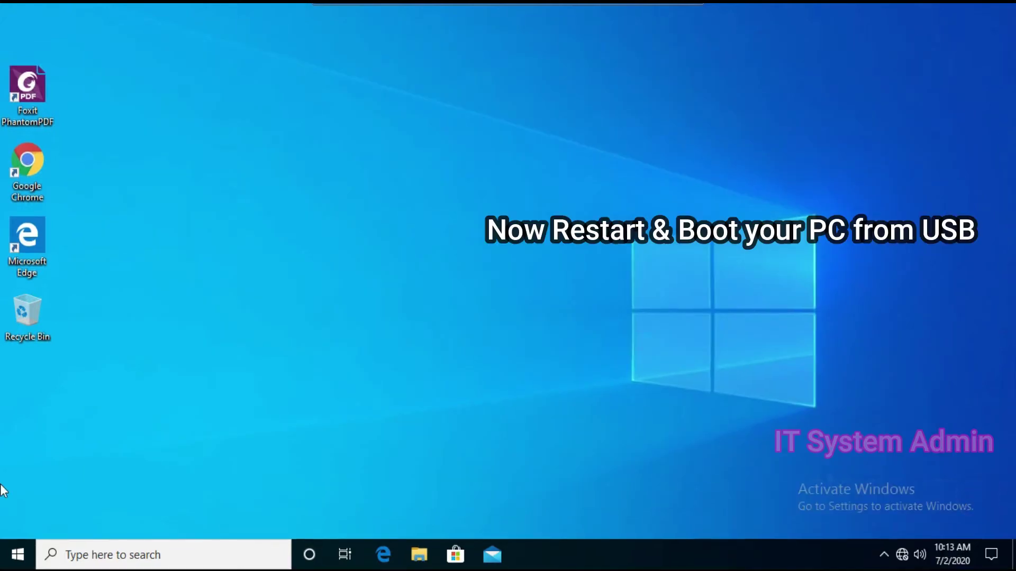
Restart the computer to boot into Windows Setup.
left_click(18, 554)
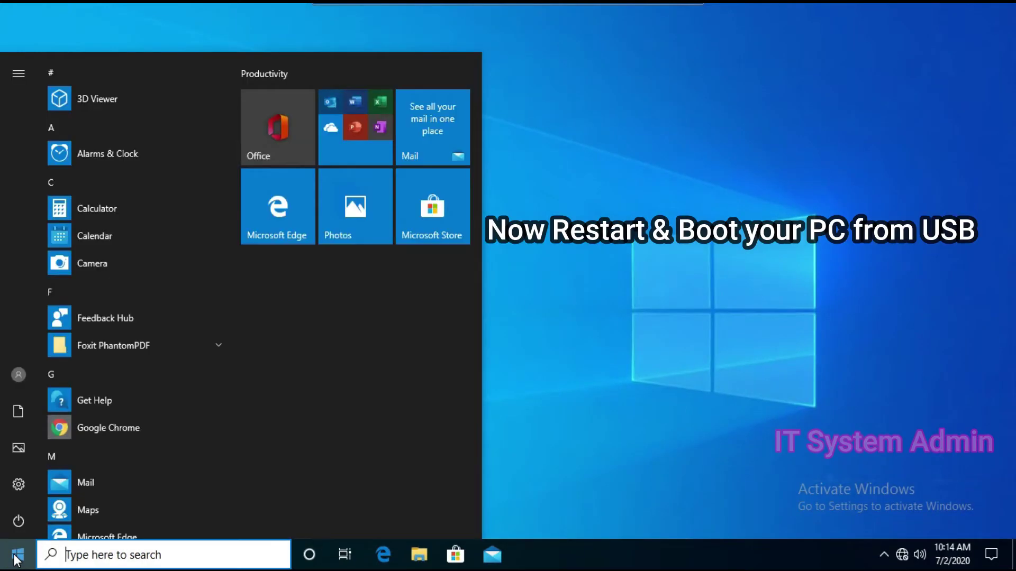
left_click(19, 524)
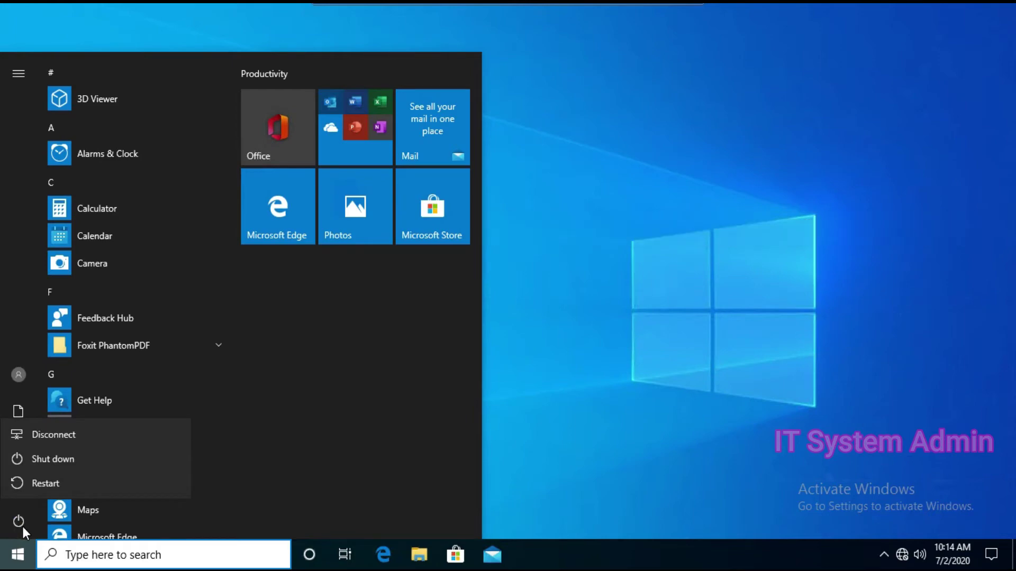
left_click(81, 482)
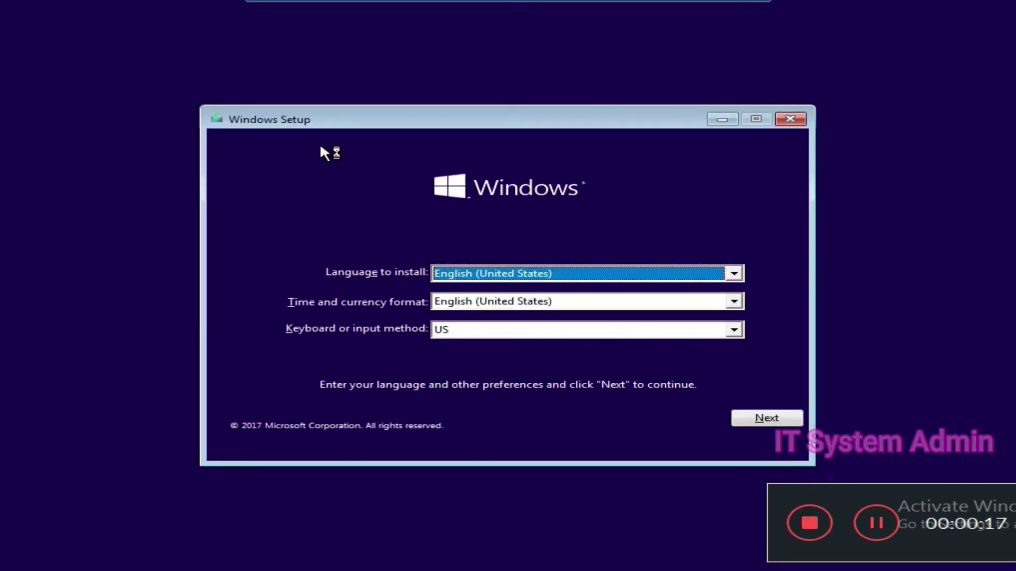
Keep the default setup language, enter the repair options and start System Image Recovery for the Windows 10 installation.
left_click(750, 421)
left_click(321, 423)
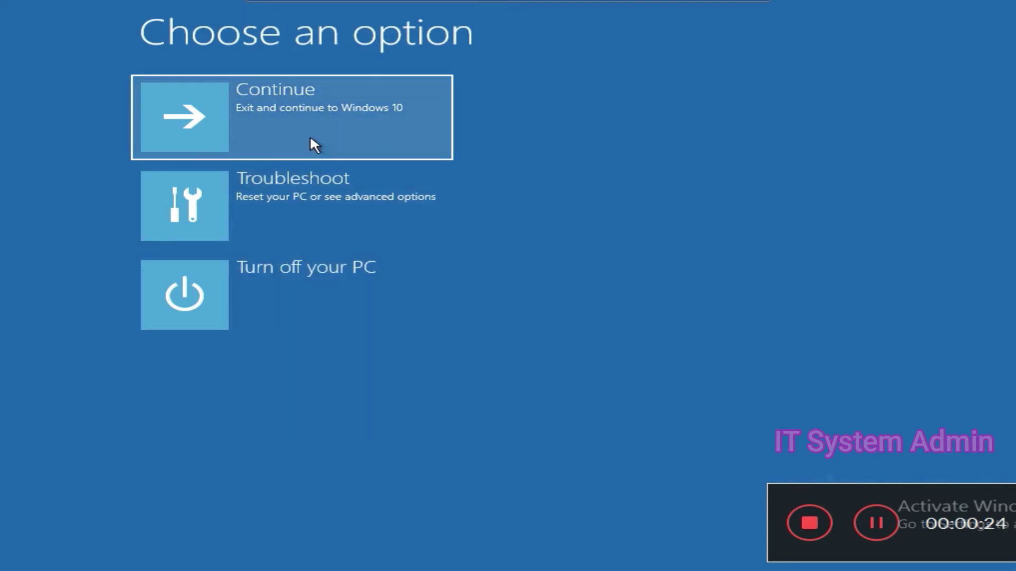
left_click(286, 207)
left_click(291, 206)
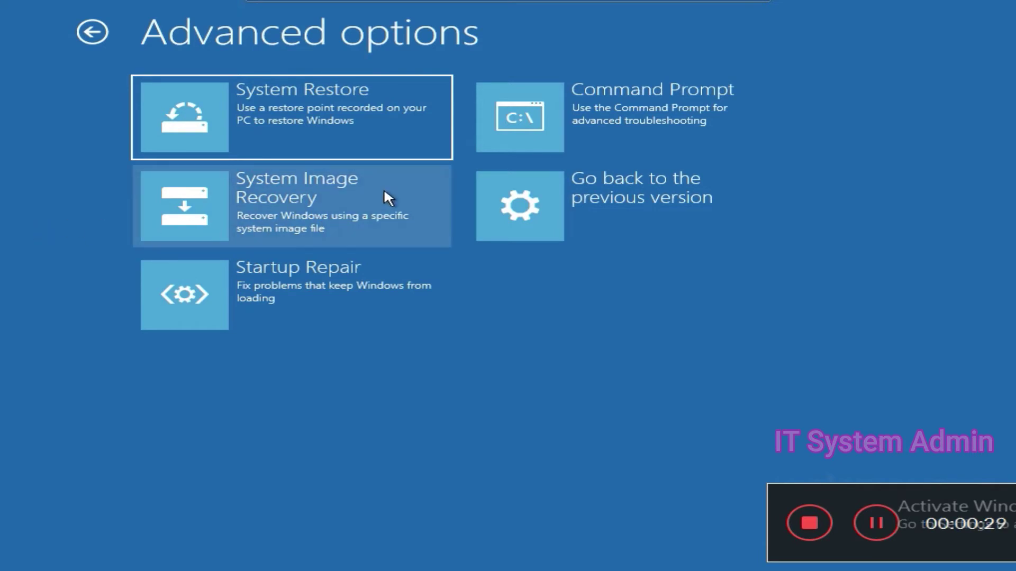
left_click(334, 205)
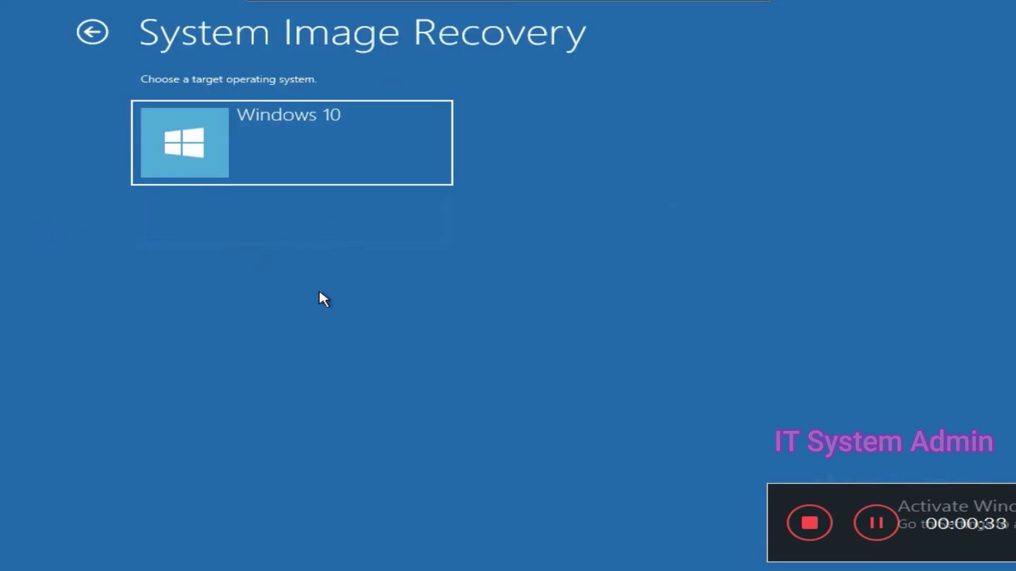
left_click(314, 164)
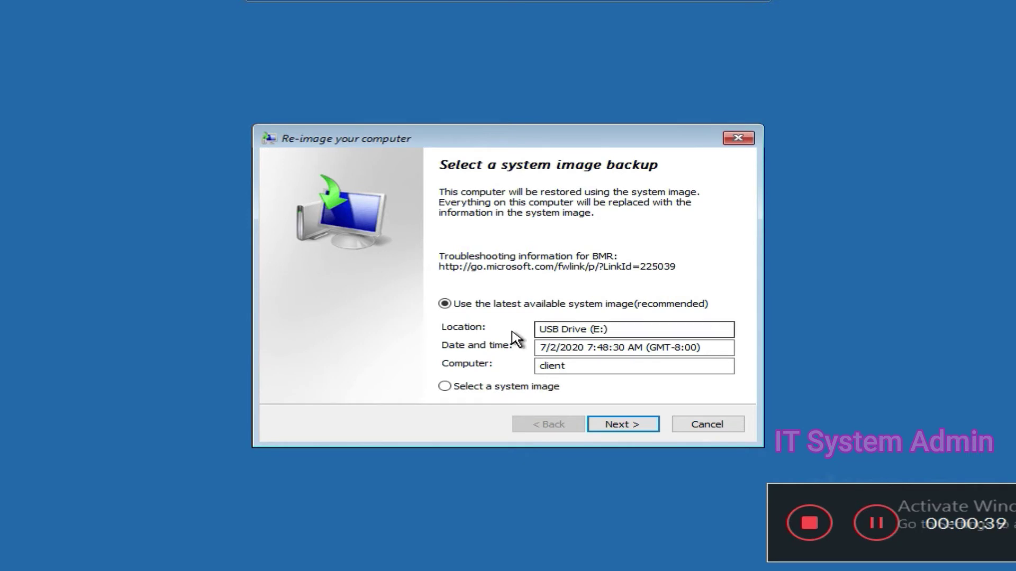
Restore the computer from the latest available system image on USB Drive (E:), without formatting disks, and confirm replacing the data.
left_click_drag(608, 329, 538, 329)
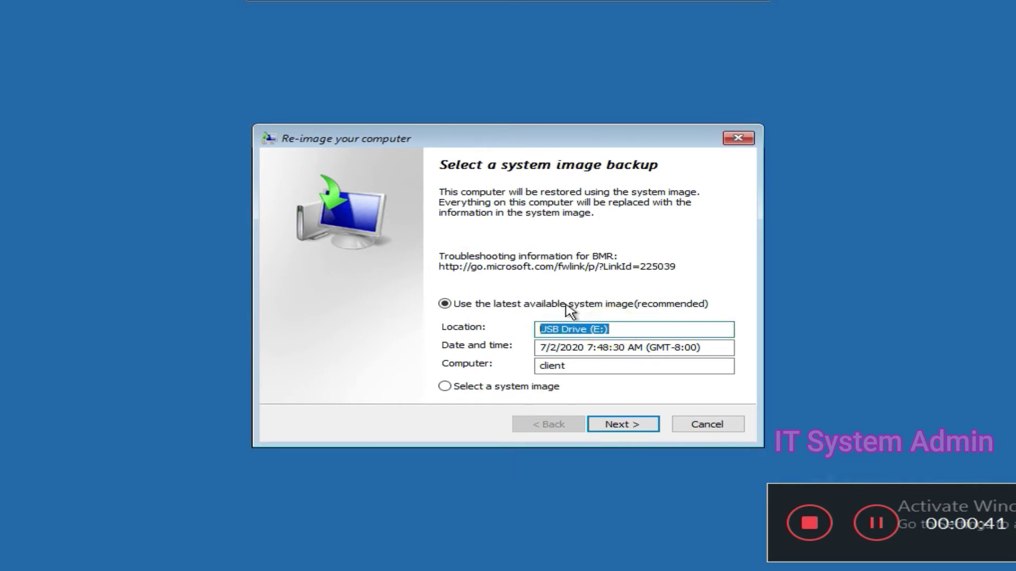
left_click(633, 329)
left_click(620, 430)
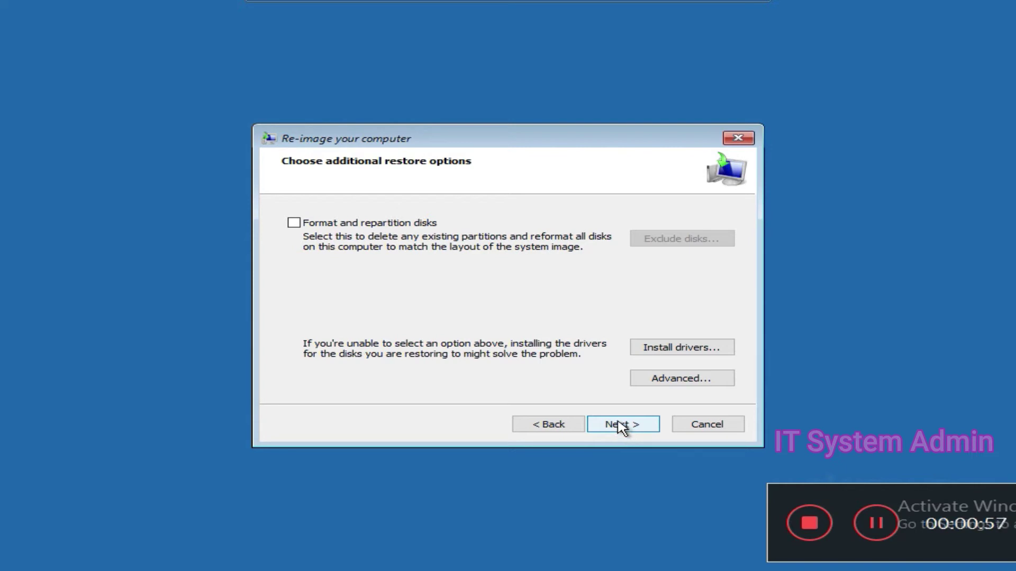
left_click(618, 429)
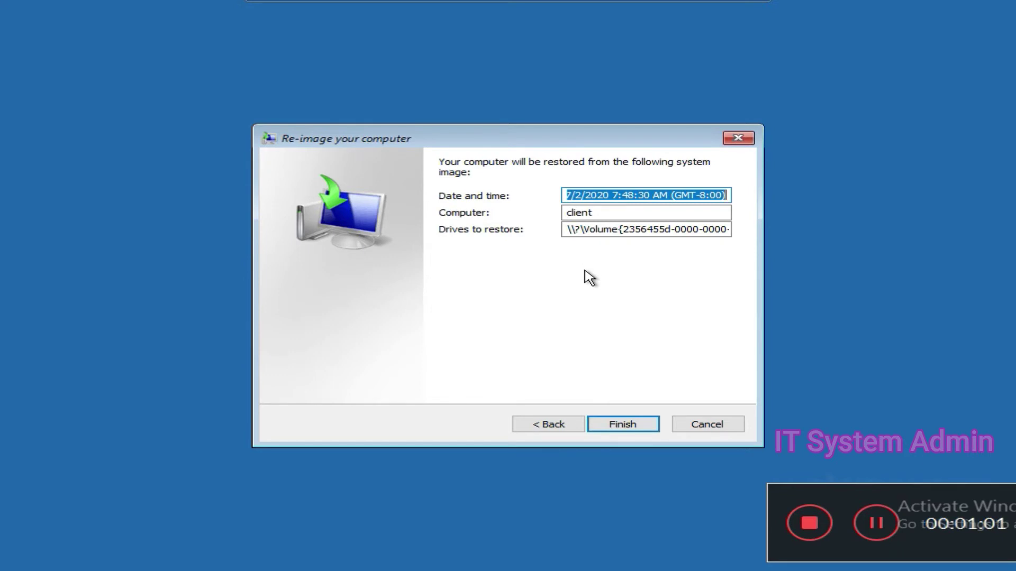
left_click(631, 426)
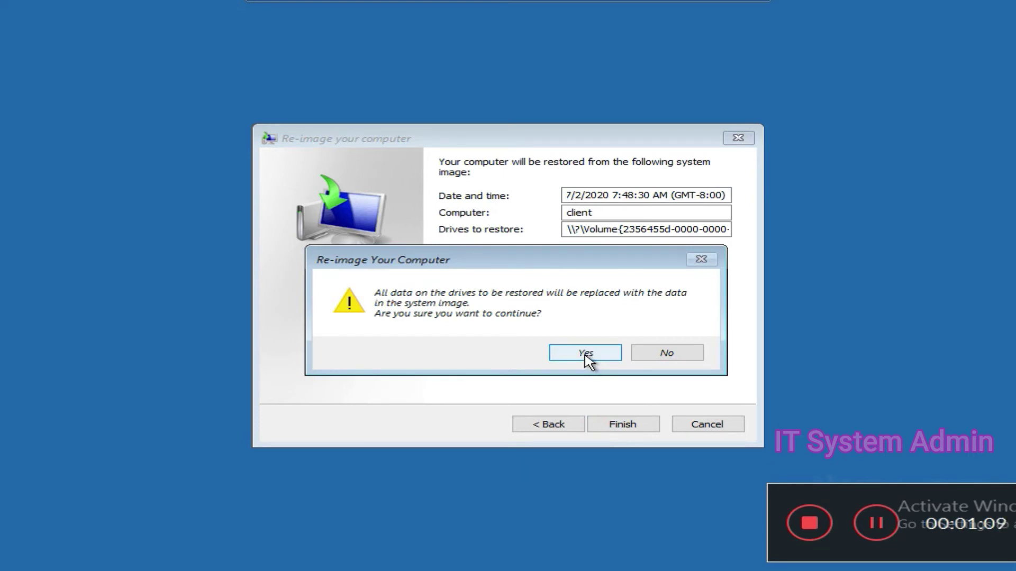
left_click(586, 358)
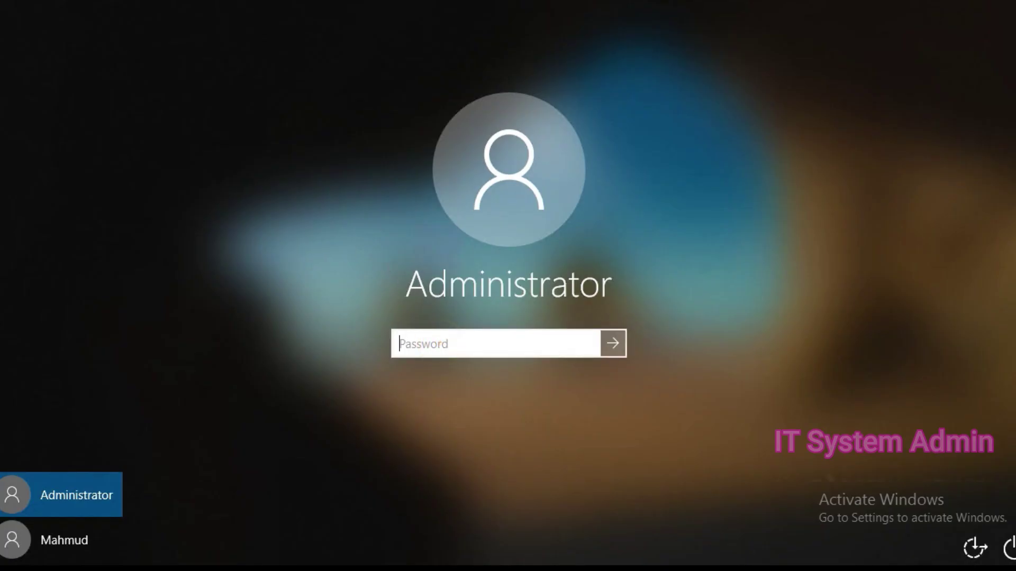
Enter the Administrator account password and sign in to Windows.
type("••••••••••")
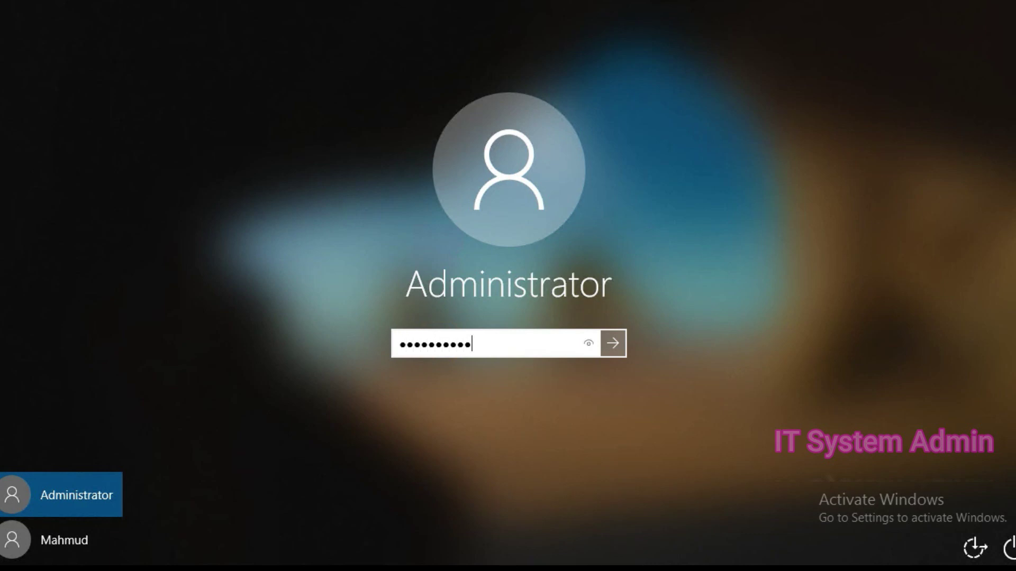
key("Return")
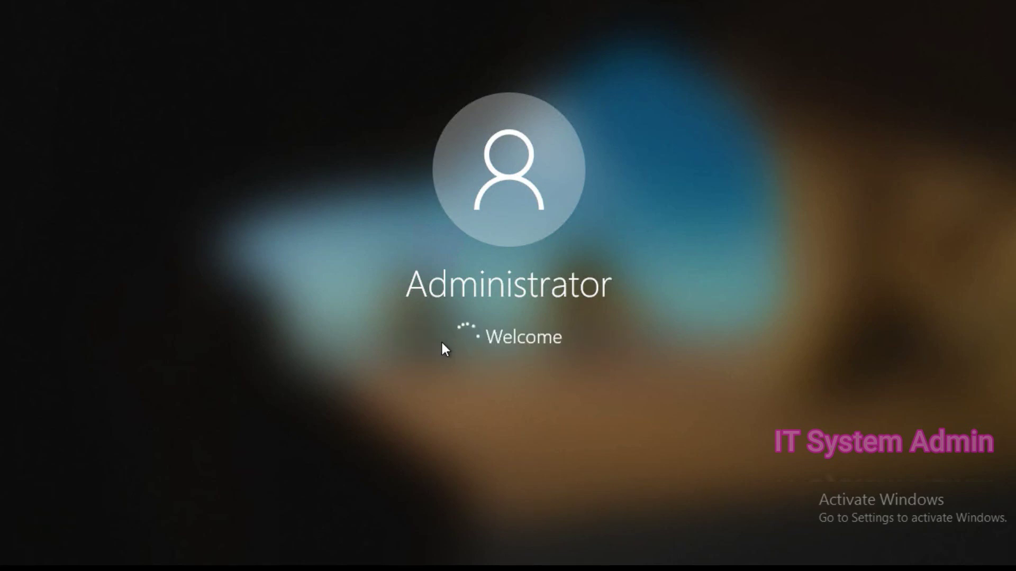